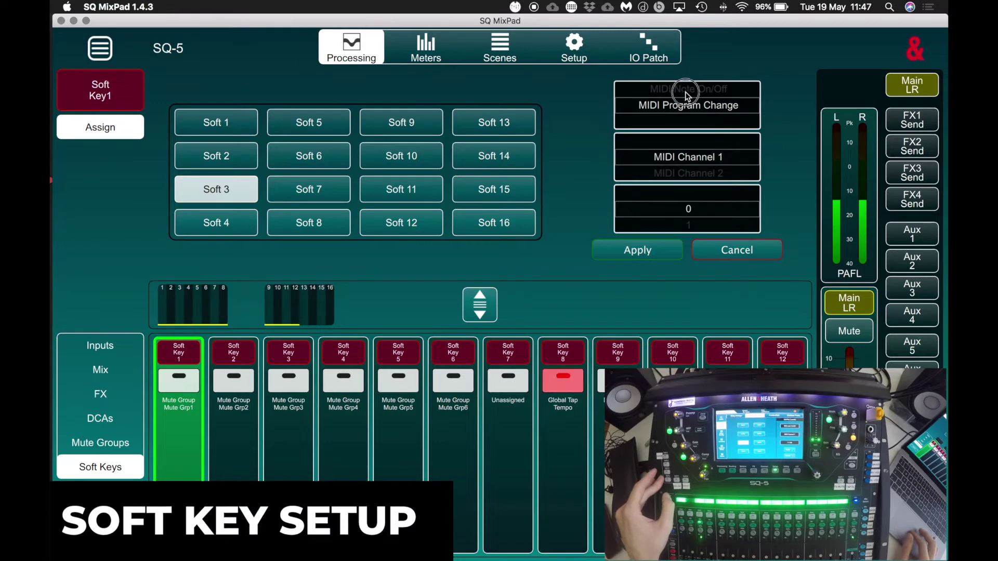
scroll(666, 97, up, 1)
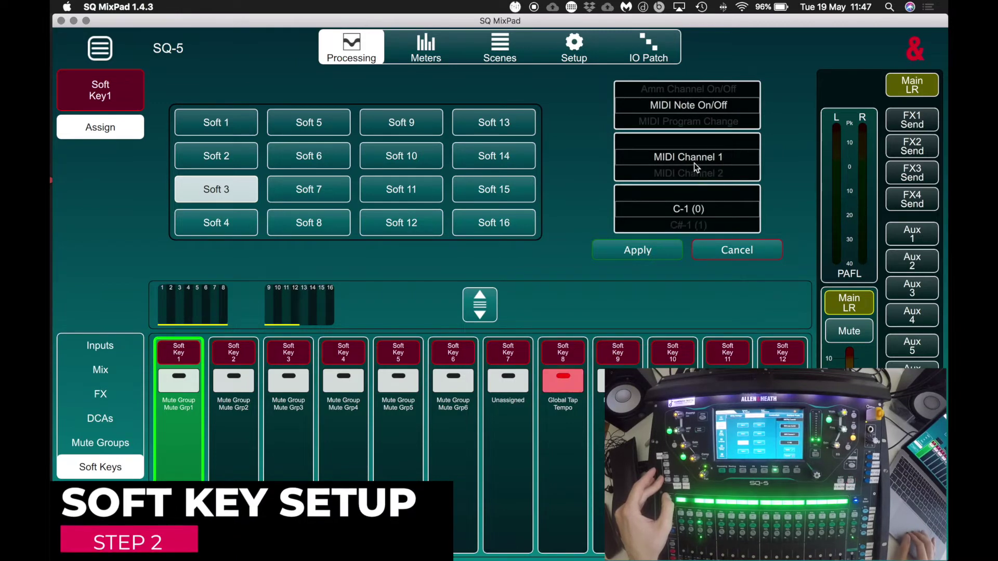
- Apply MIDI note C-1 to soft key 3 and C#-1 to soft key 4
click(644, 257)
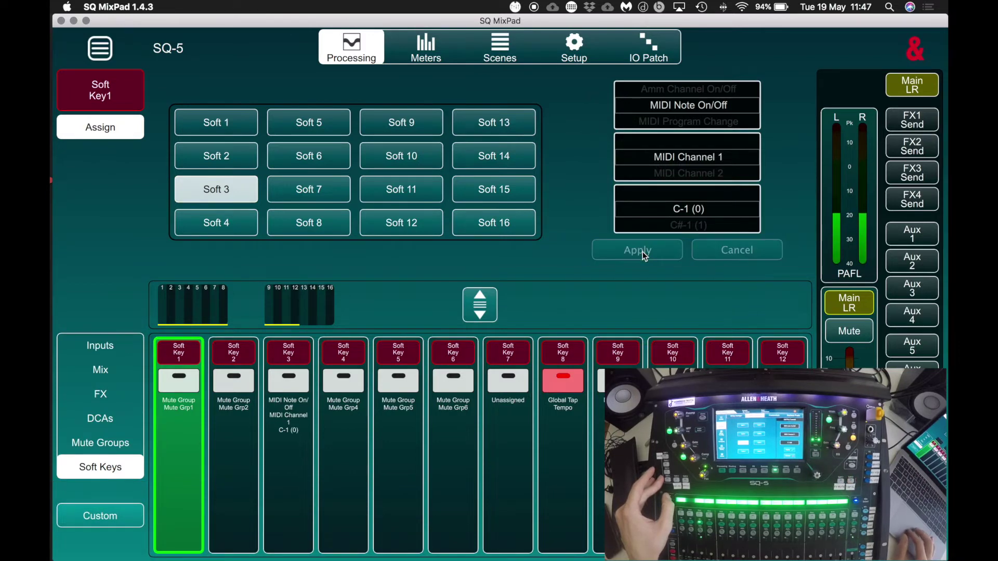
click(228, 232)
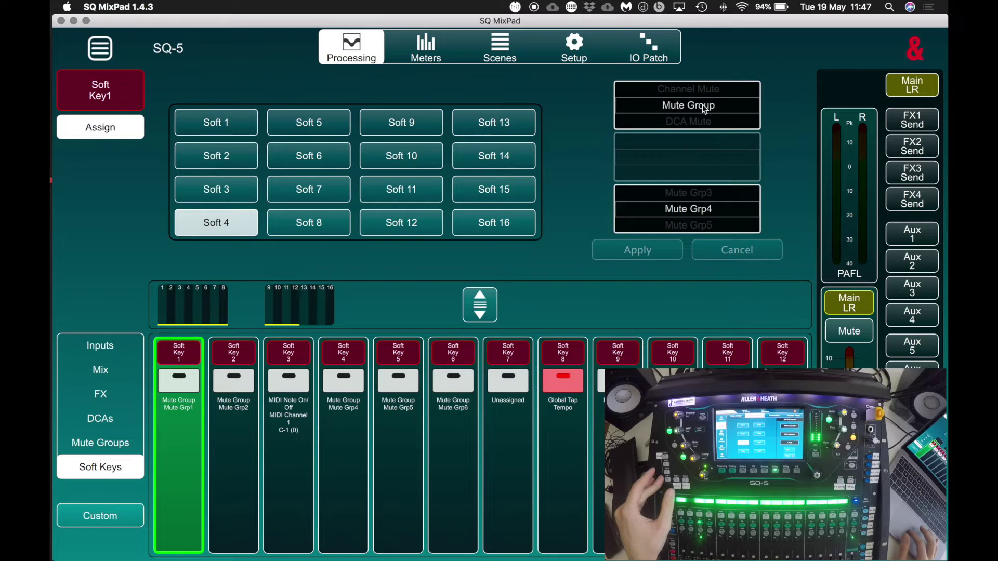
scroll(700, 106, down, 5)
scroll(701, 105, down, 3)
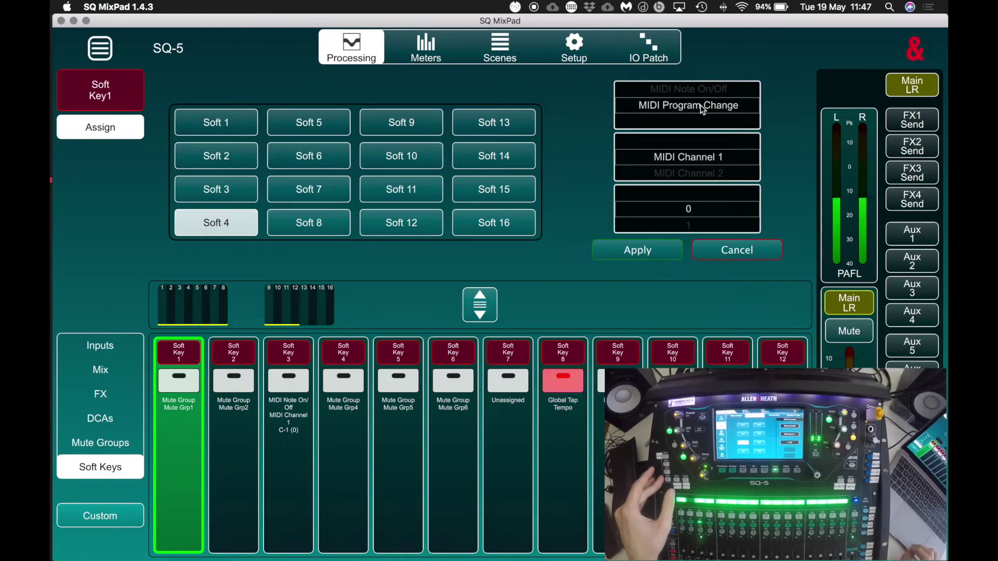
scroll(704, 108, up, 1)
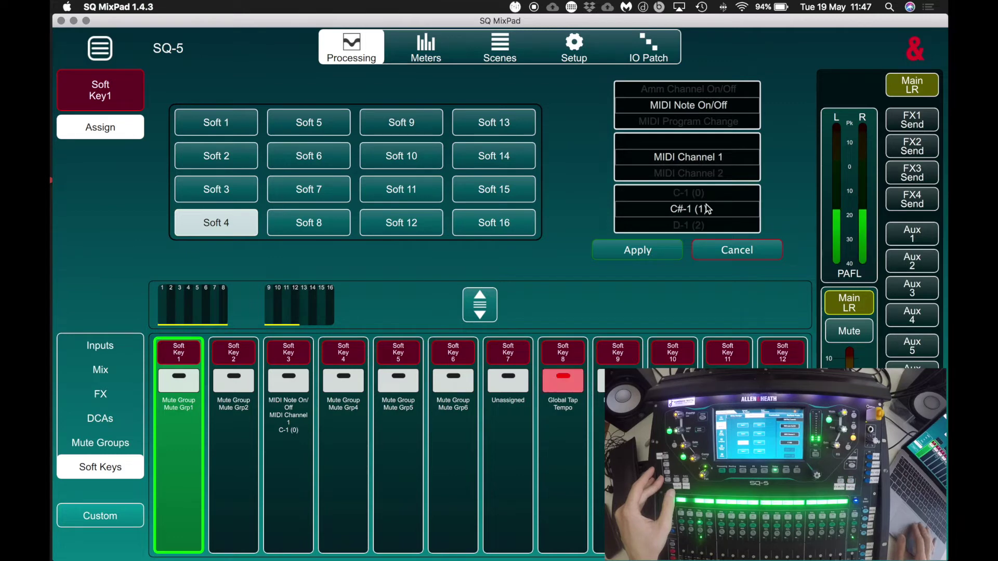
click(666, 251)
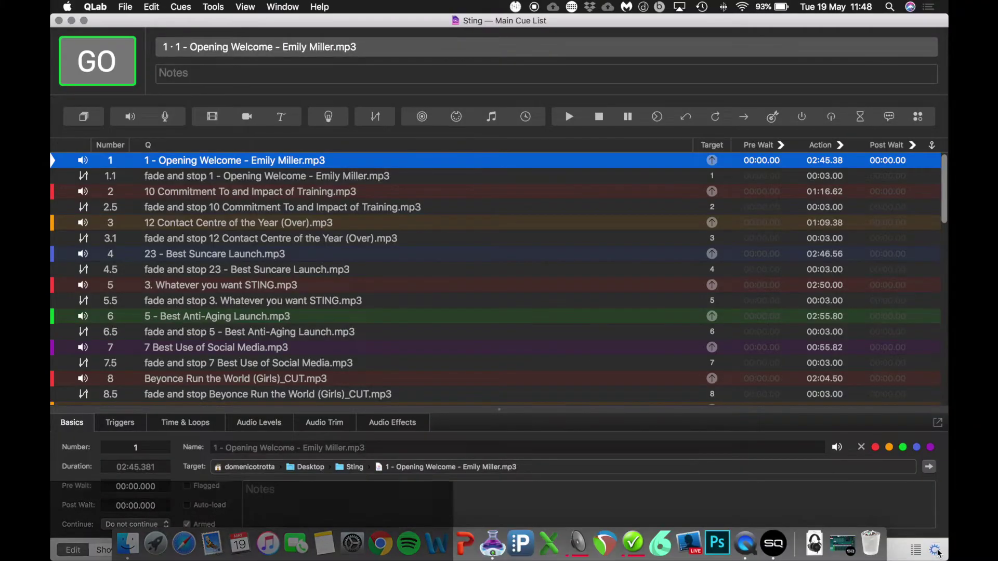
- Open the workspace settings to the MIDI Controls page
click(935, 550)
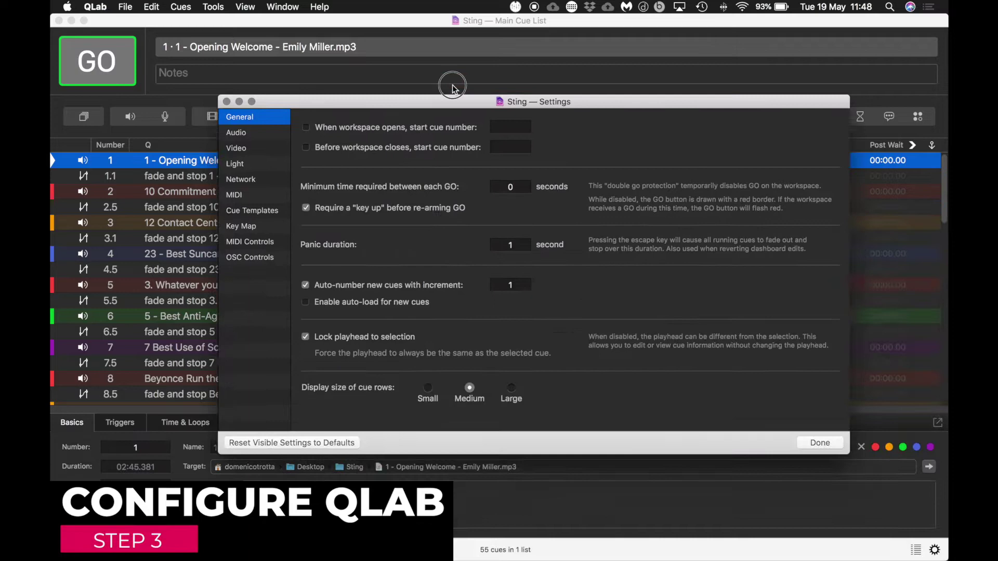
drag(452, 101, 403, 70)
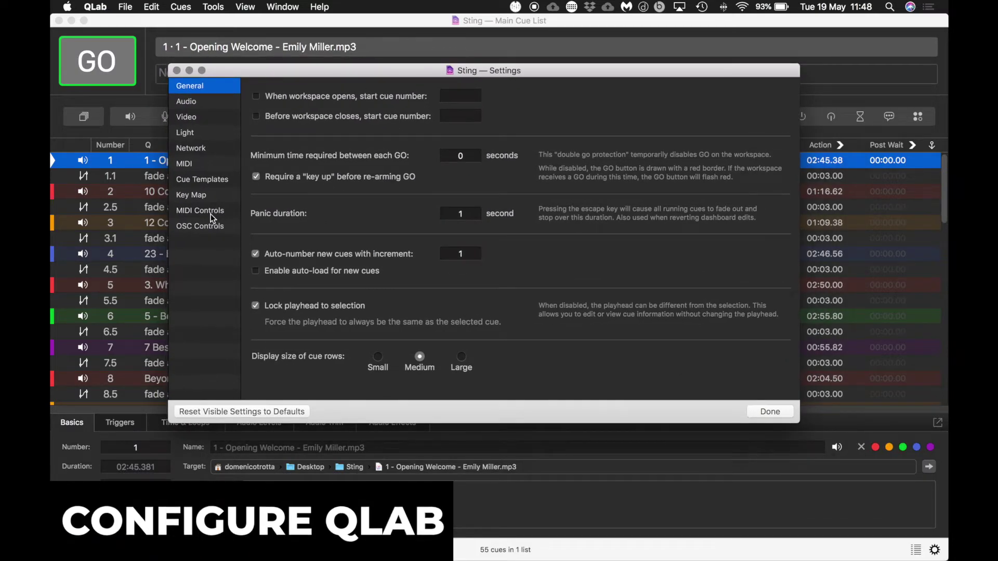
click(209, 211)
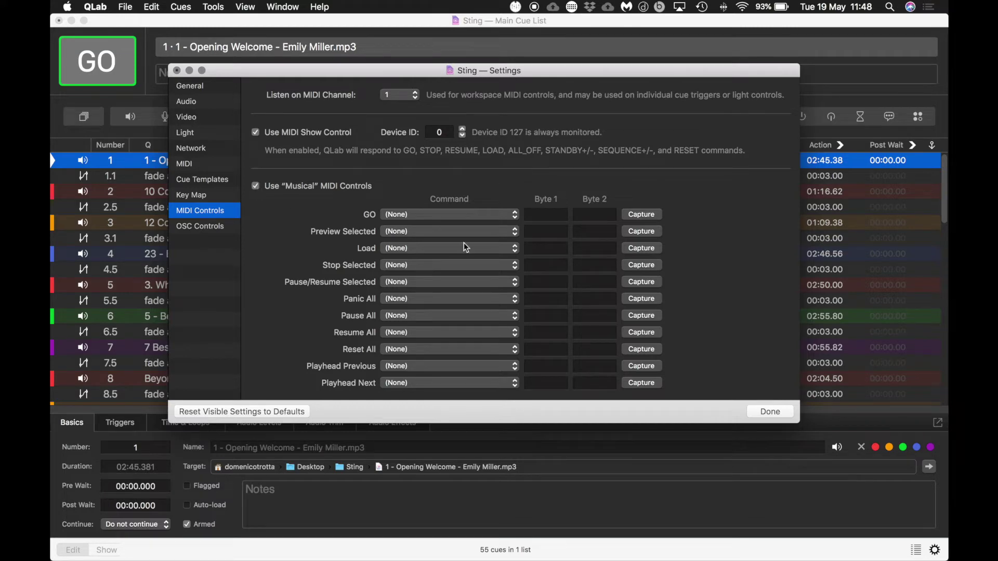
- Set GO and Panic All to Note On, capturing Panic All's note from the soft key
click(439, 219)
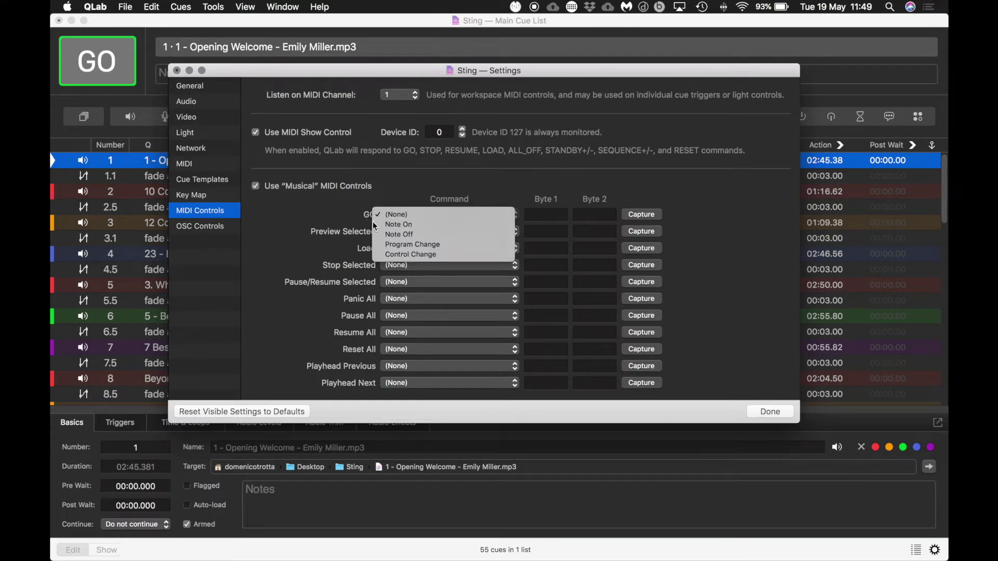
click(359, 219)
click(390, 218)
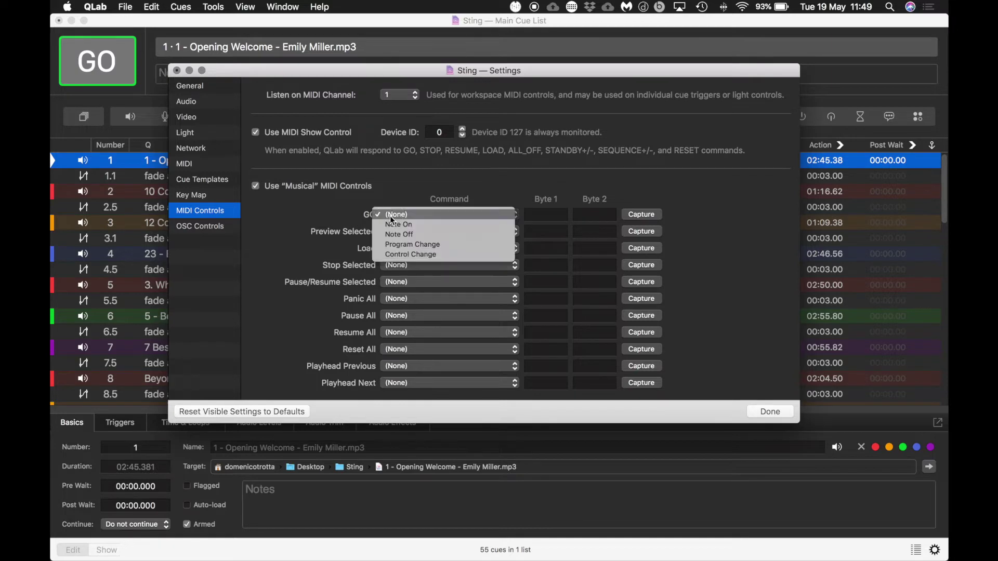
click(425, 224)
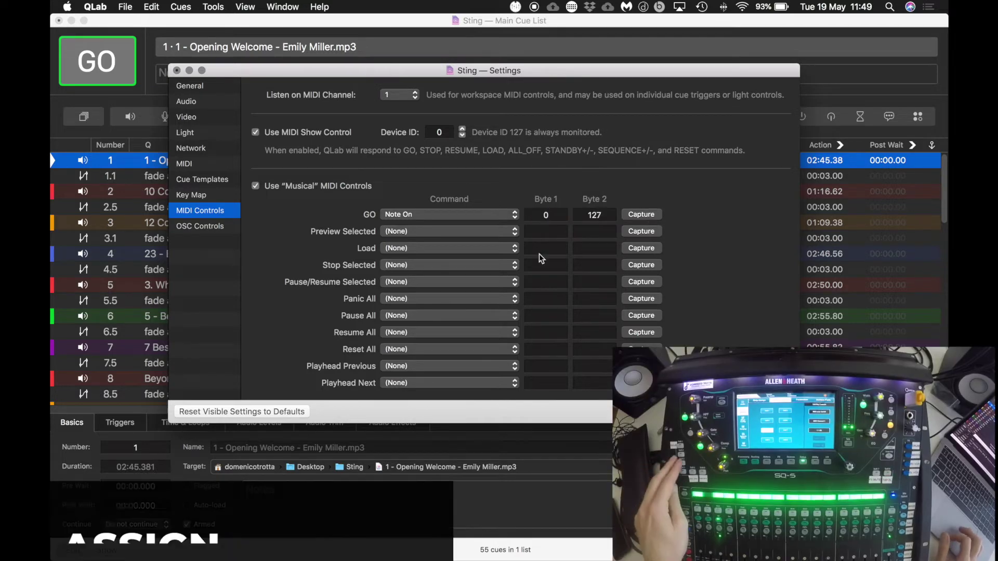
click(390, 299)
click(400, 308)
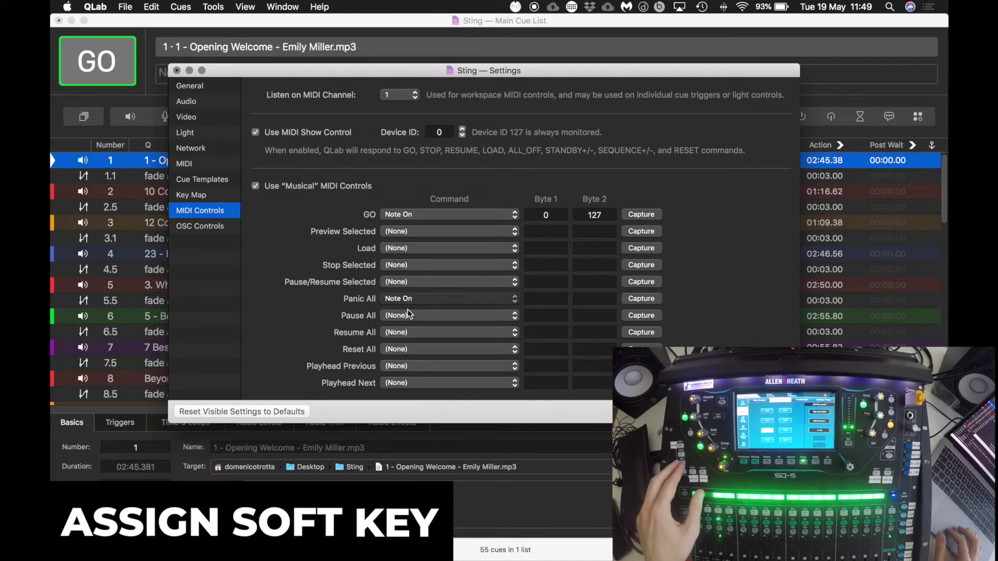
click(634, 301)
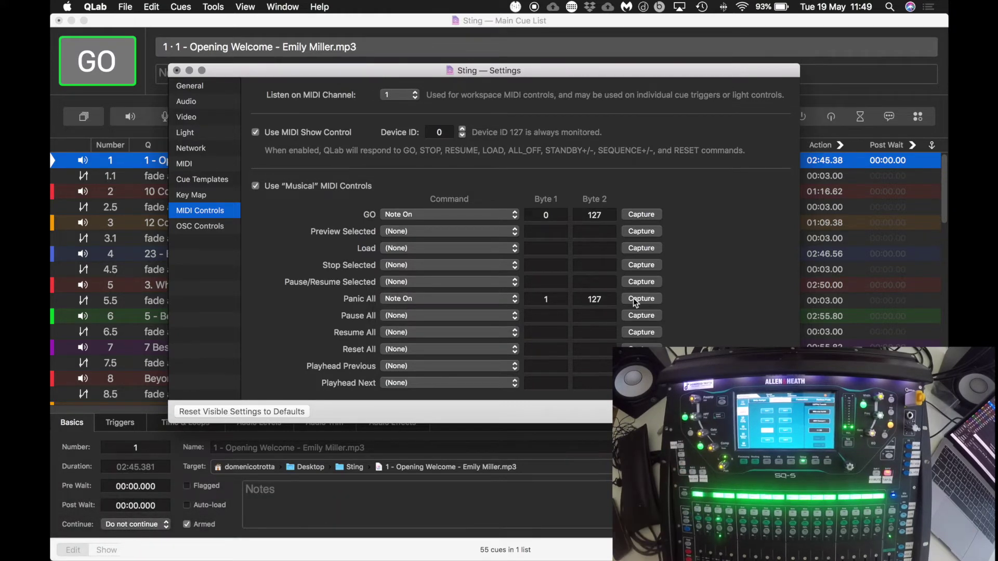
- Close settings and GO three times to fire cues 1, 1.1 and 2
key(super+w)
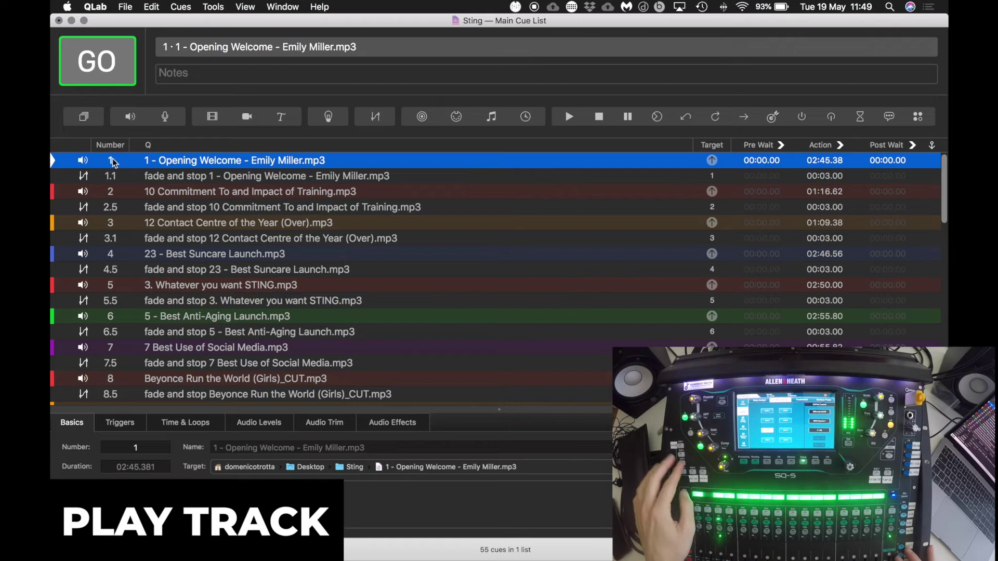
key(space)
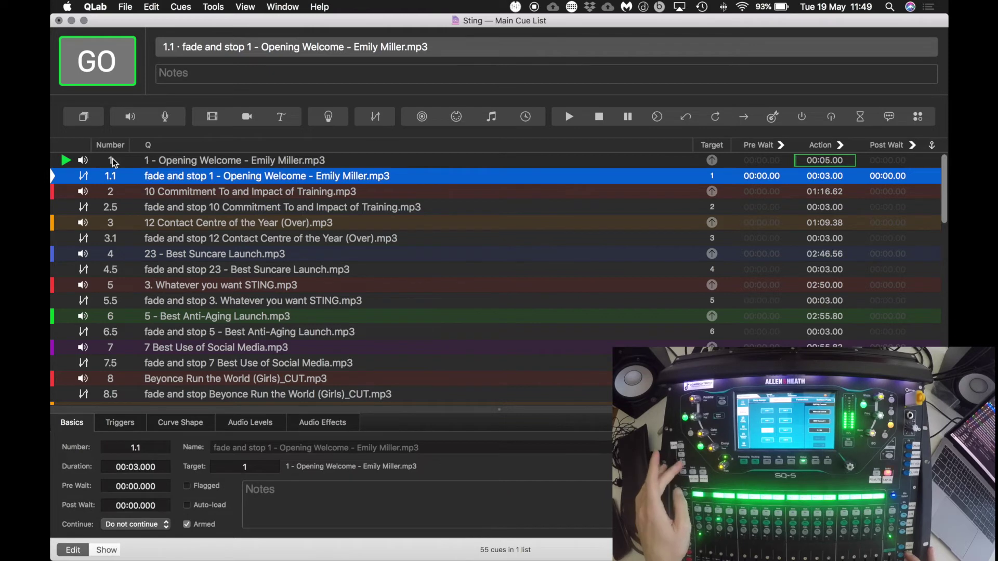
key(space)
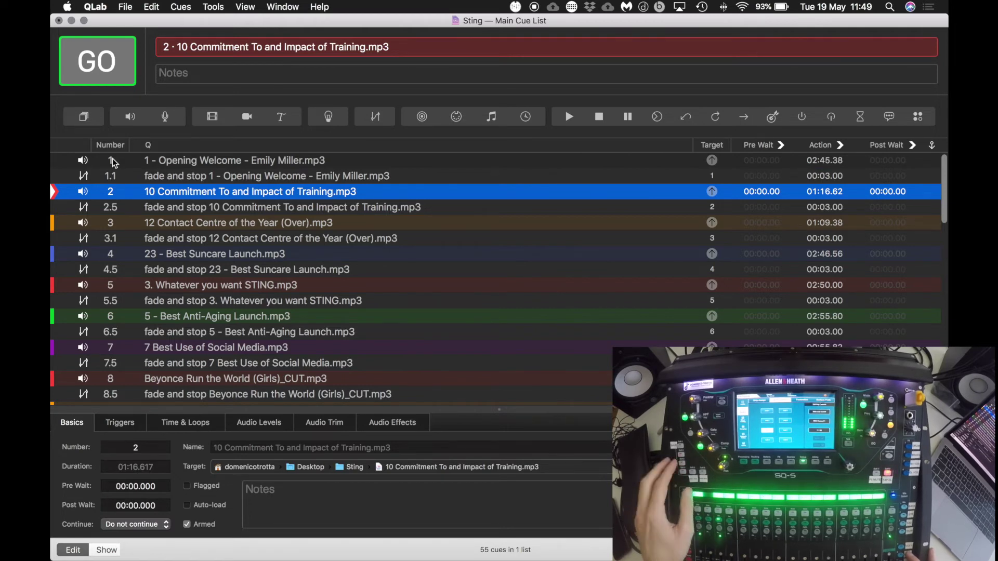
key(space)
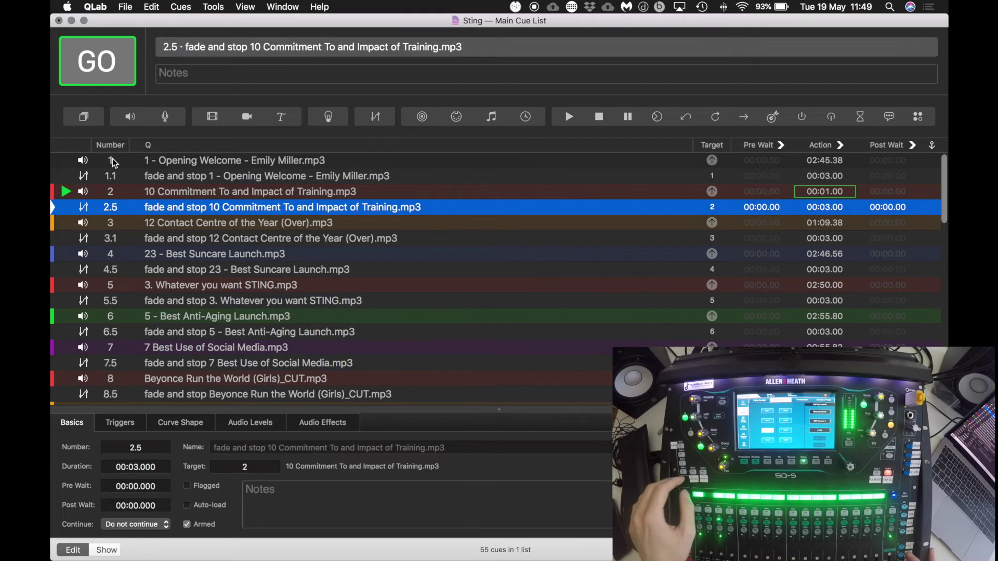